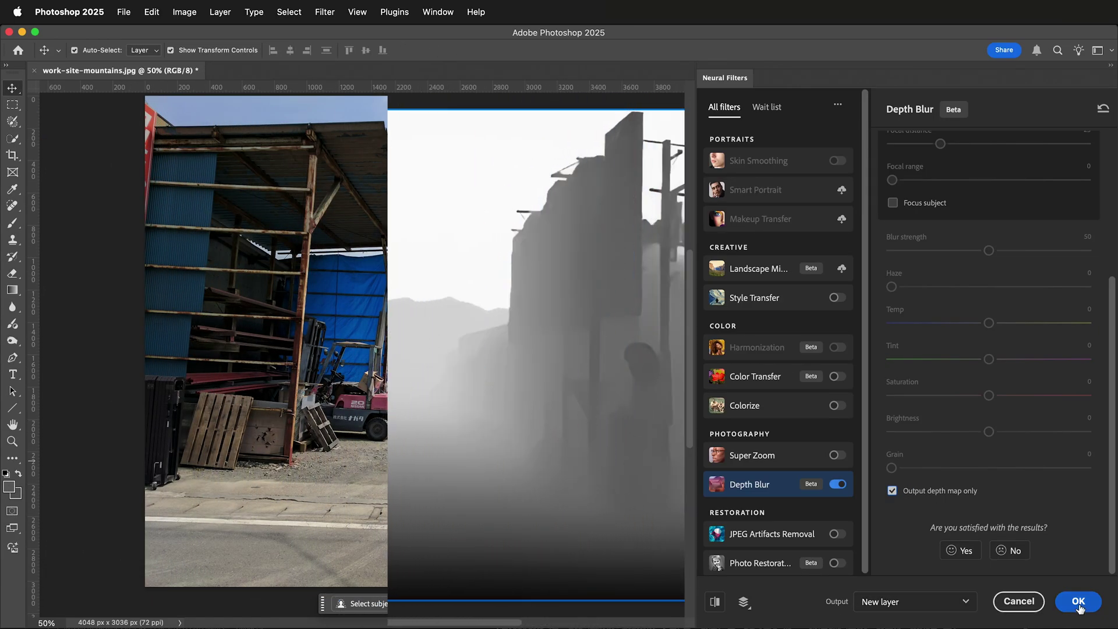
- Accept the depth-map result and return to work-site-mountains.jpg with only its Background layer
{"action": "left_click", "coordinate": [1079, 608]}
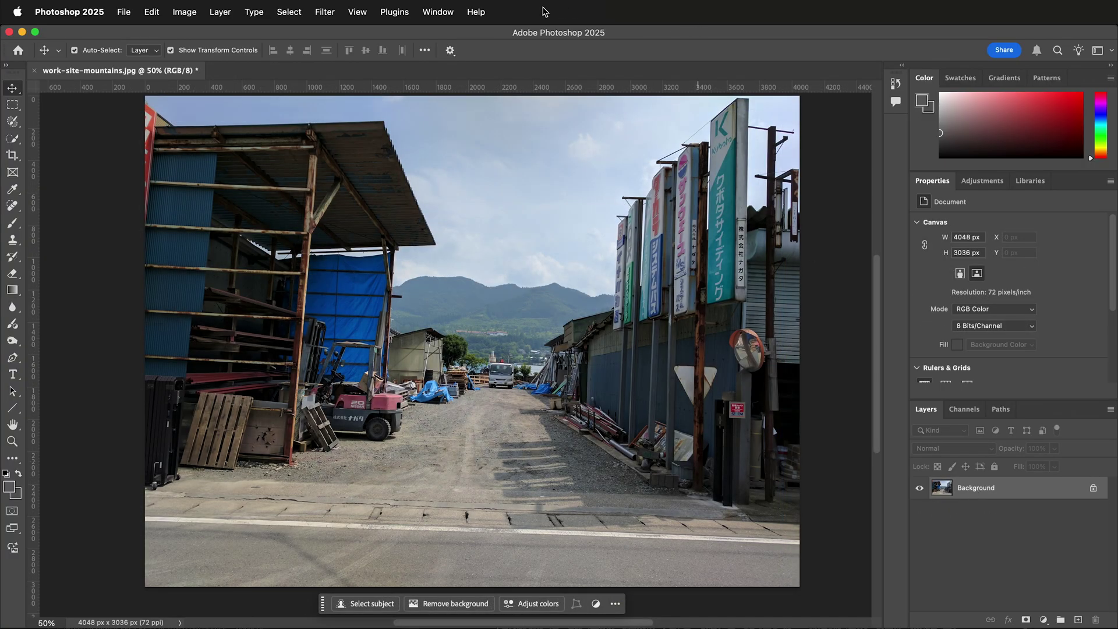
- Enable Depth Blur in Neural Filters with Output depth map only checked
{"action": "left_click", "coordinate": [337, 11]}
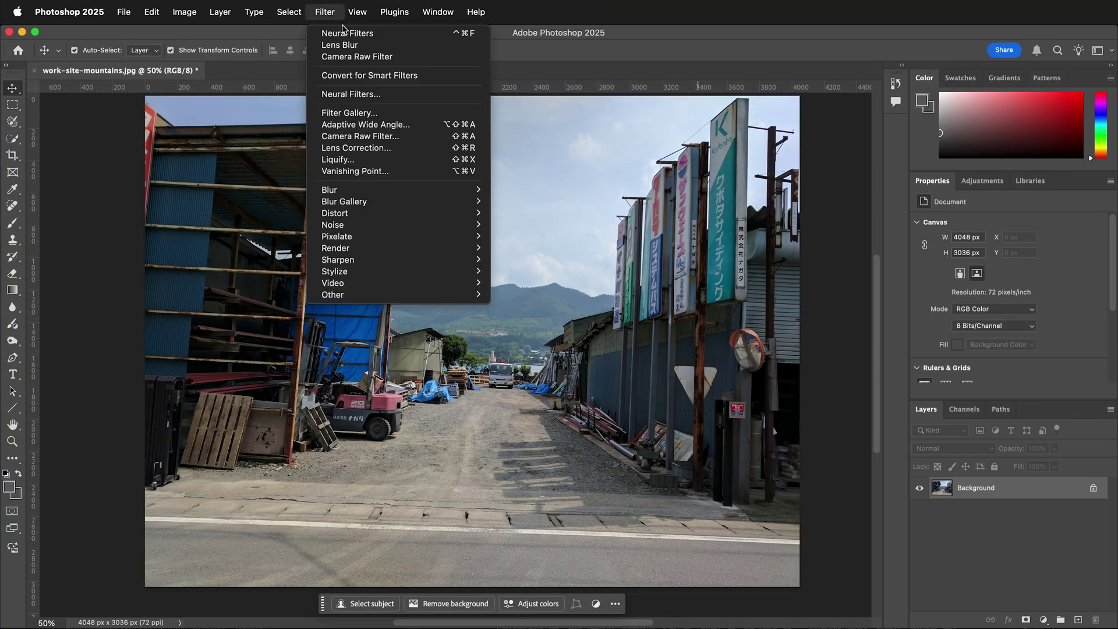
{"action": "left_click", "coordinate": [343, 92]}
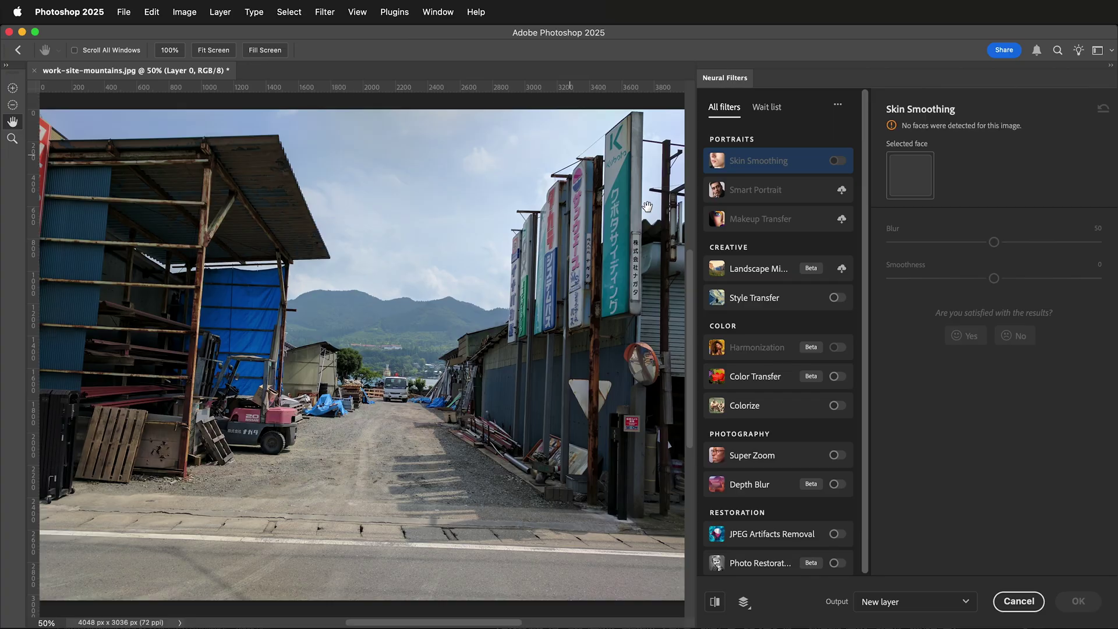
{"action": "left_click", "coordinate": [838, 486]}
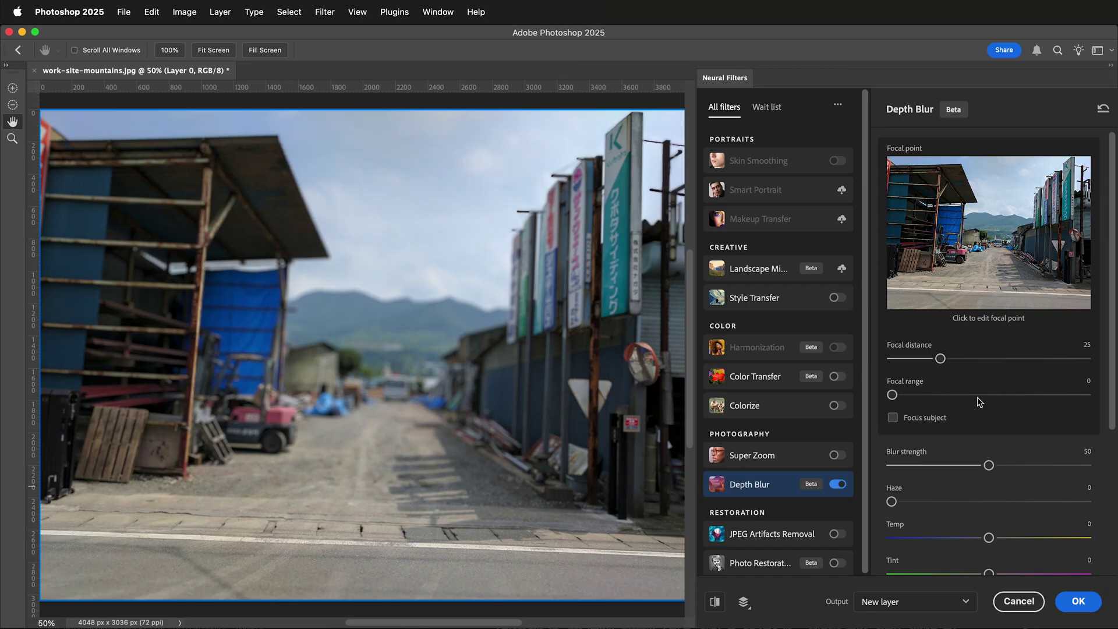
{"action": "scroll", "coordinate": [980, 401], "scroll_direction": "down", "scroll_amount": 5}
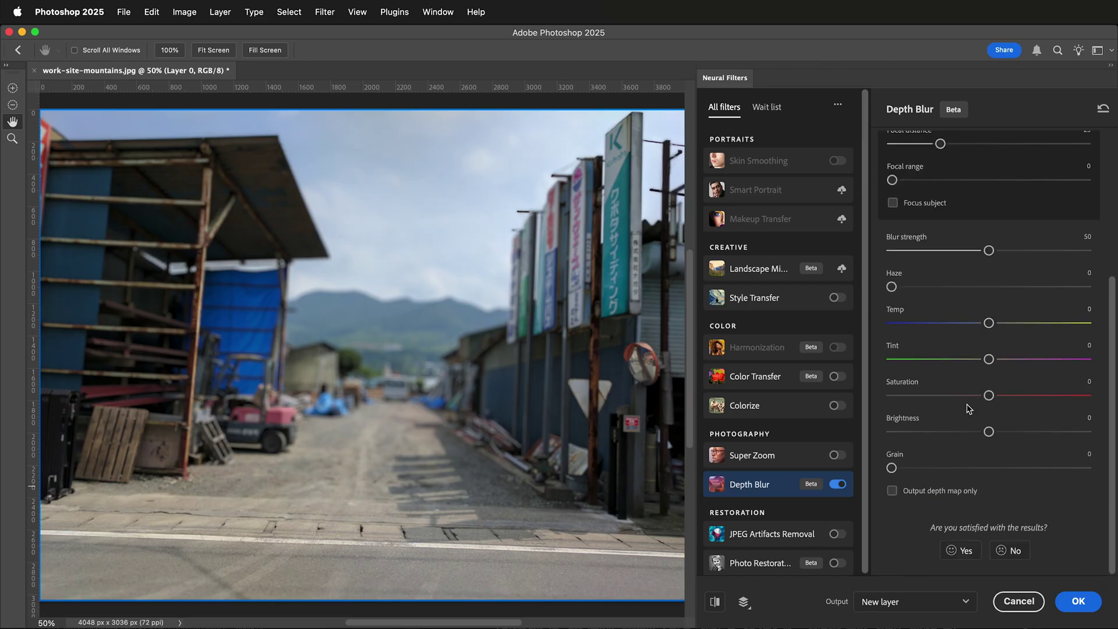
{"action": "left_click", "coordinate": [892, 491]}
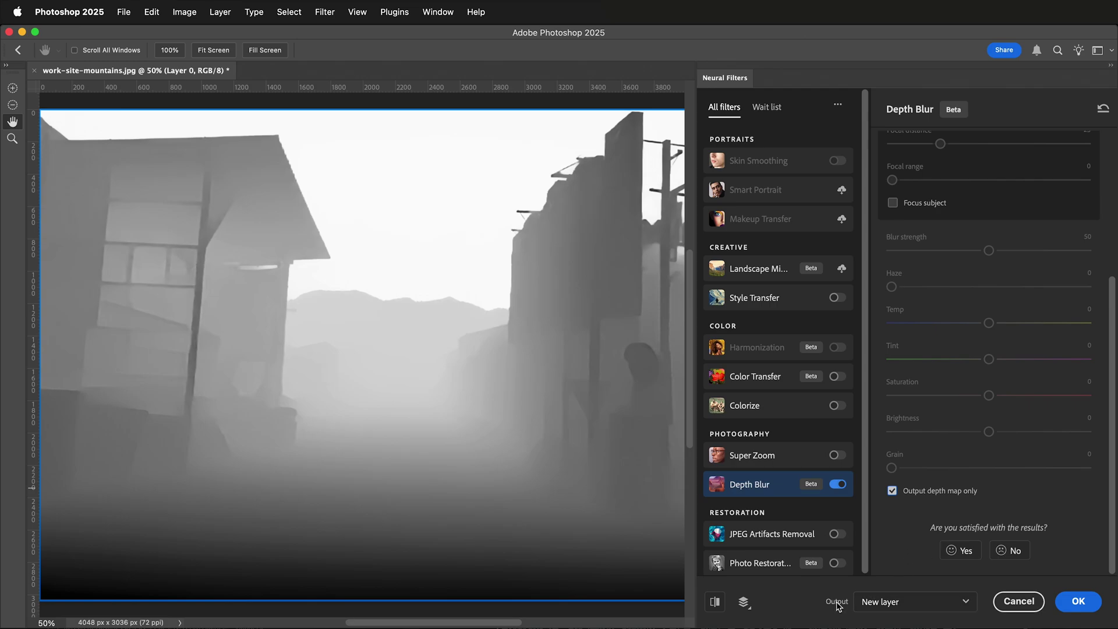
- Apply Depth Blur with output to a new layer, creating Layer 1 as the depth map
{"action": "left_click", "coordinate": [1078, 603]}
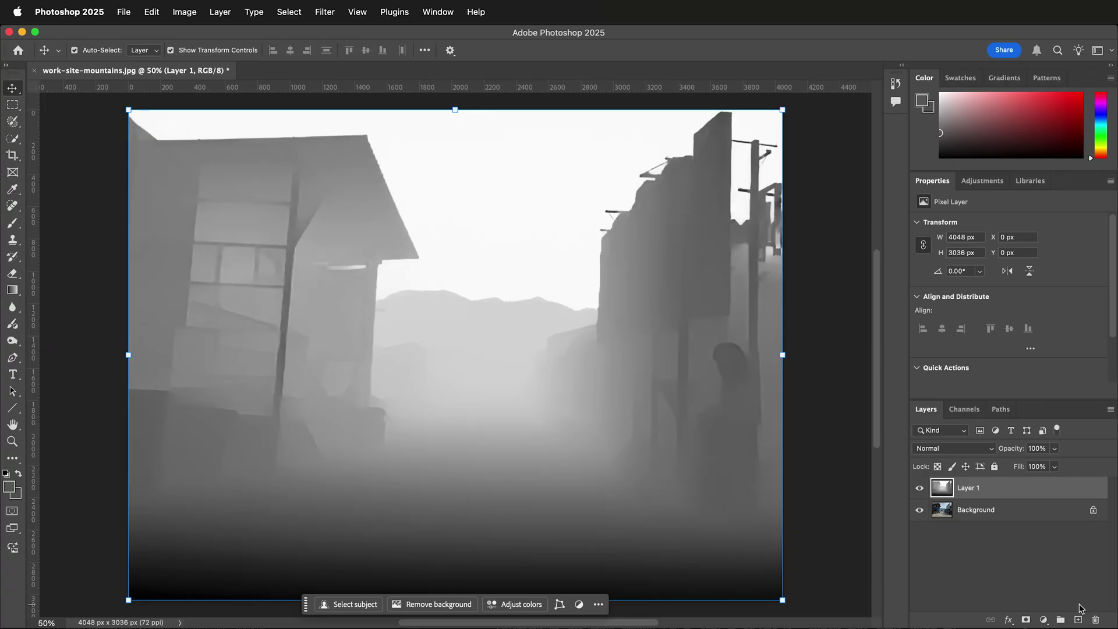
- Load the RGB channel as a selection and save it as an alpha channel named Depth Map
{"action": "left_click", "coordinate": [972, 409]}
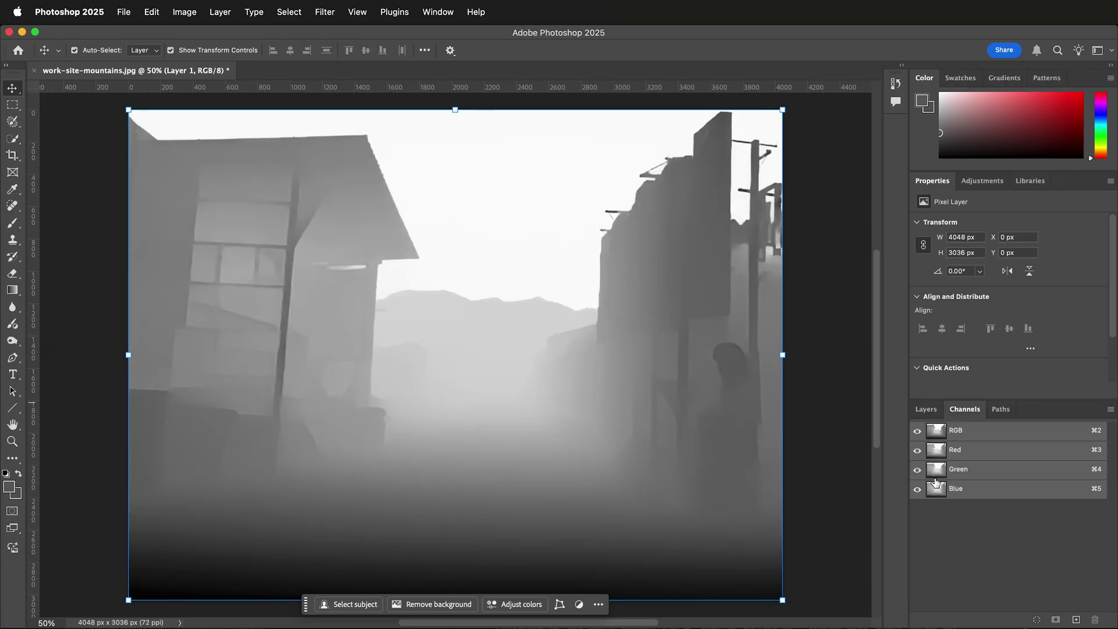
{"action": "key", "text": "super"}
{"action": "left_click", "coordinate": [935, 430], "text": "super"}
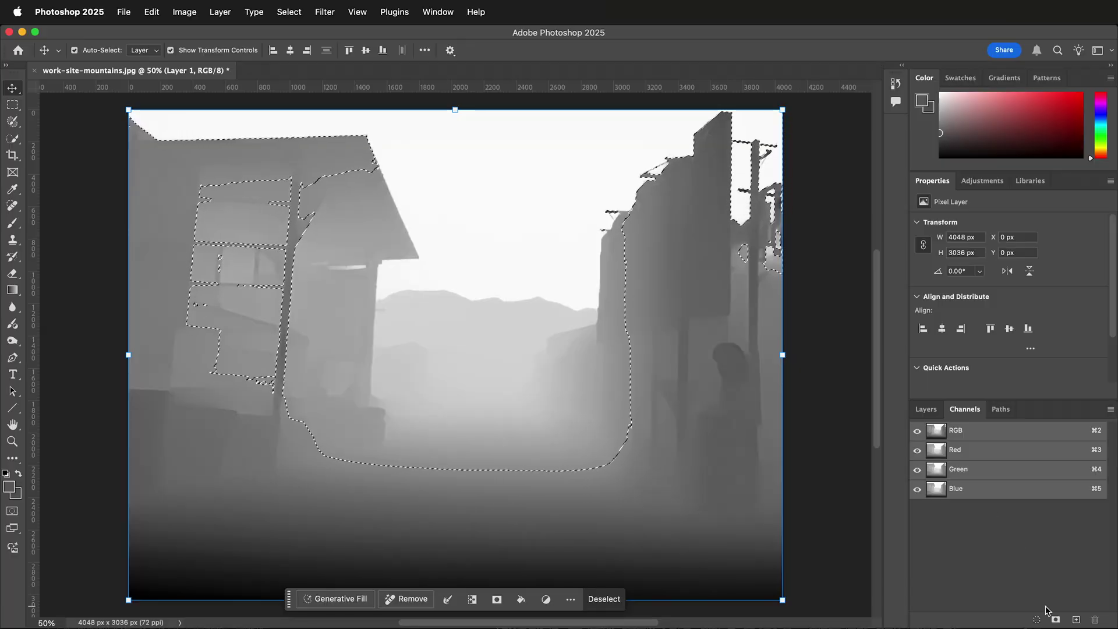
{"action": "left_click", "coordinate": [1056, 620]}
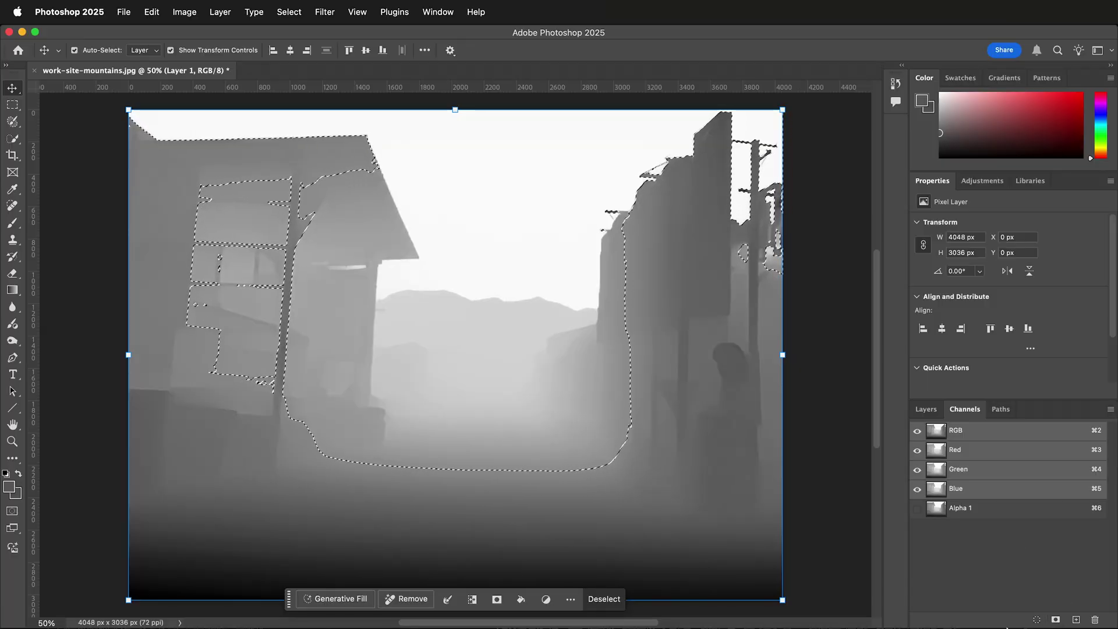
{"action": "double_click", "coordinate": [964, 509]}
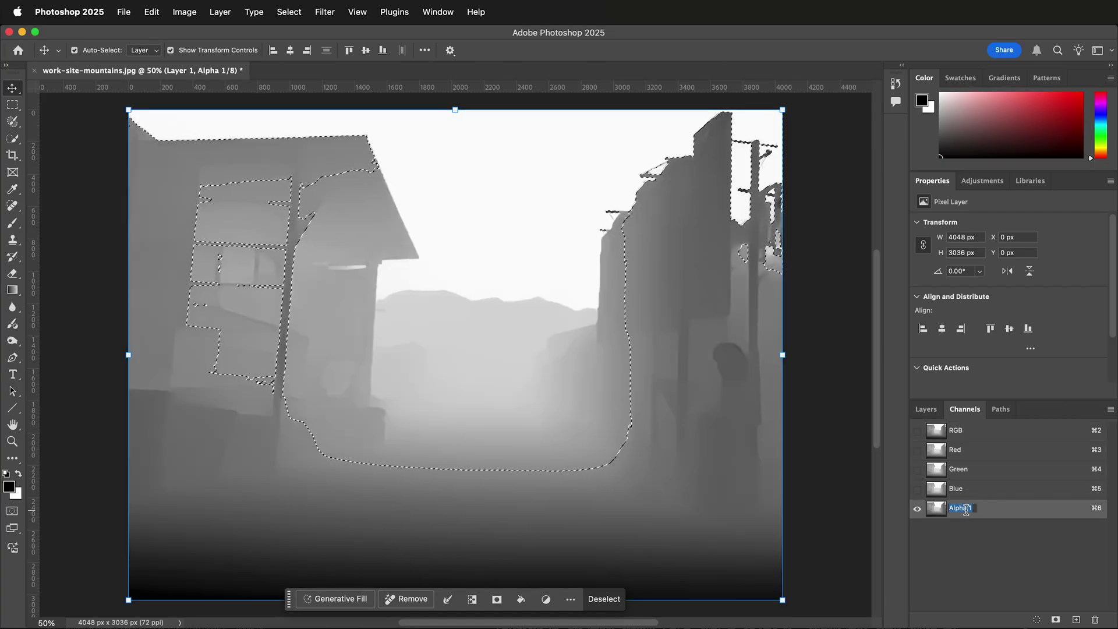
{"action": "type", "text": "Depth Map"}
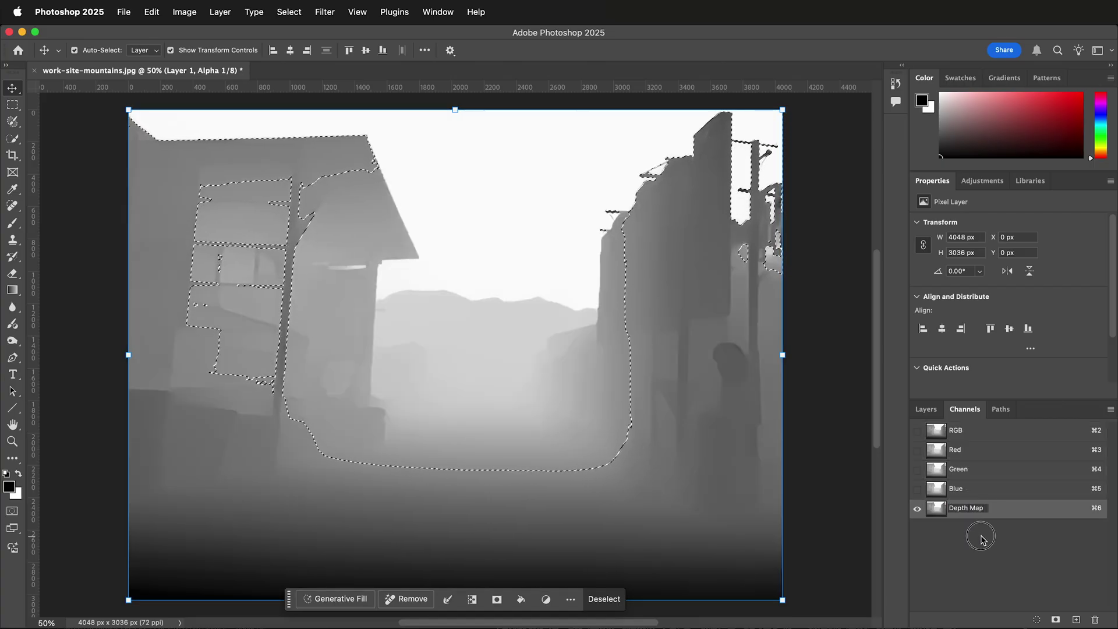
{"action": "key", "text": "Return"}
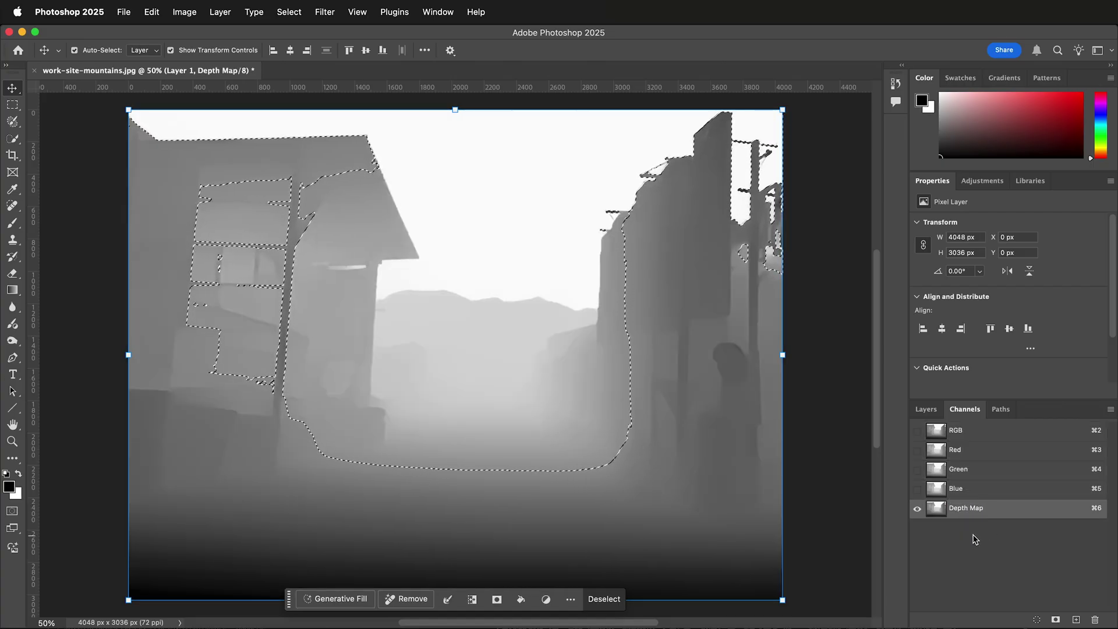
- Hide Layer 1 and add a selection-masked Curves layer named Far Depth above Background
{"action": "left_click", "coordinate": [929, 407]}
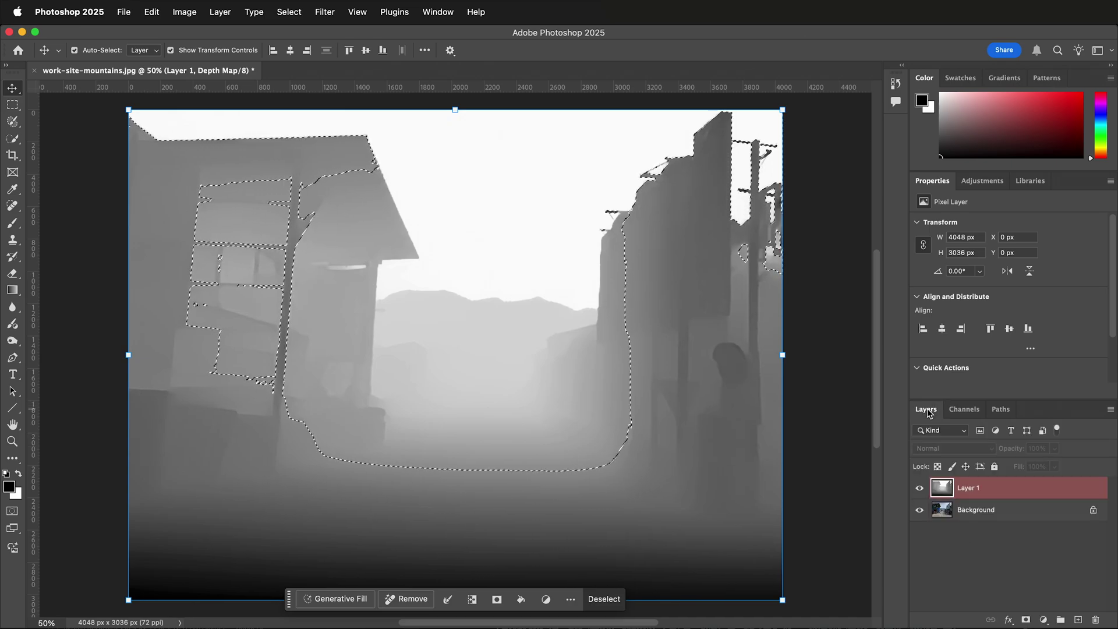
{"action": "left_click", "coordinate": [922, 490]}
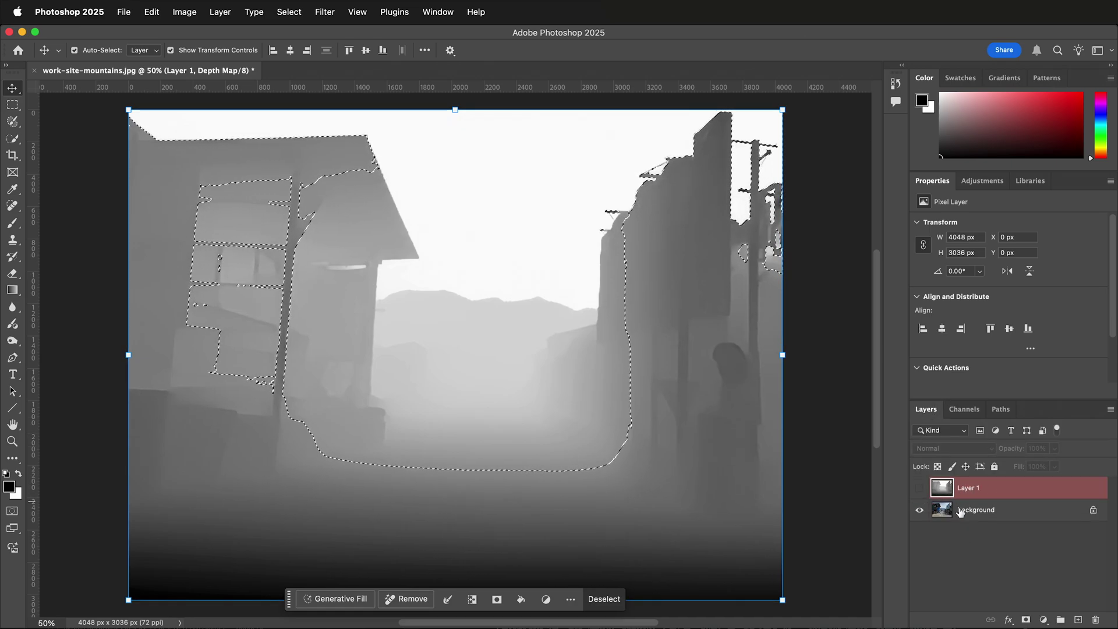
{"action": "left_click", "coordinate": [960, 511]}
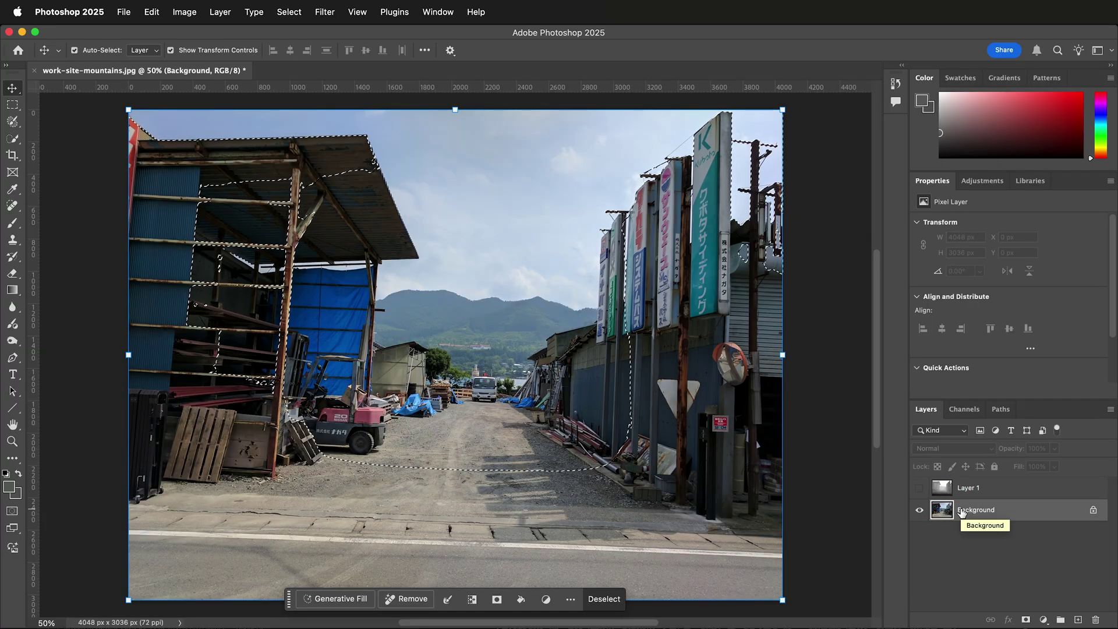
{"action": "left_click", "coordinate": [1043, 620]}
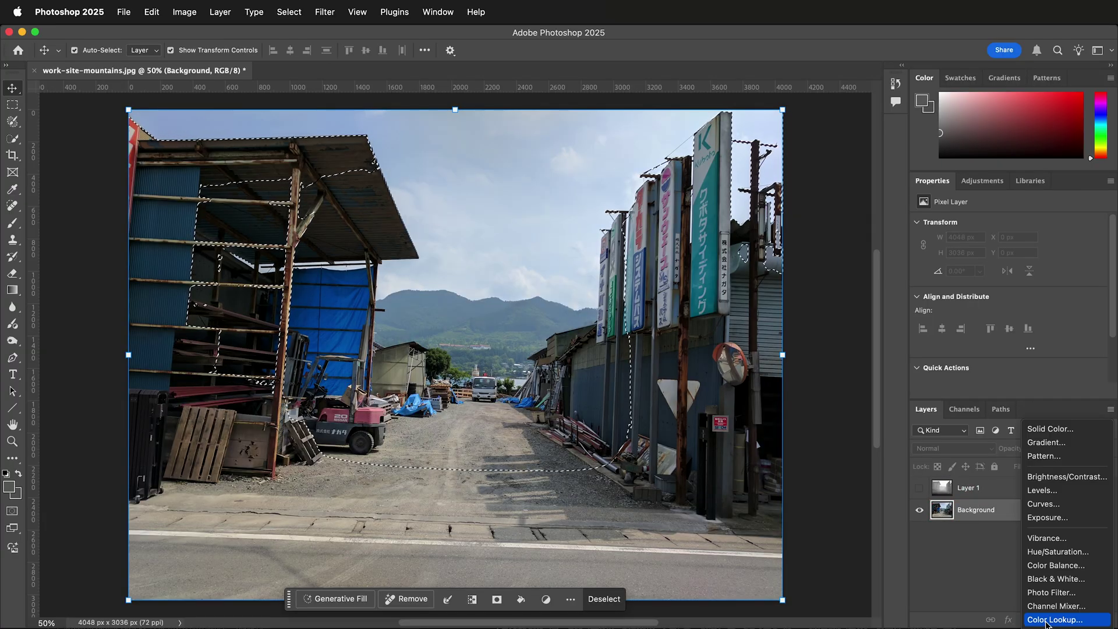
{"action": "left_click", "coordinate": [1042, 504]}
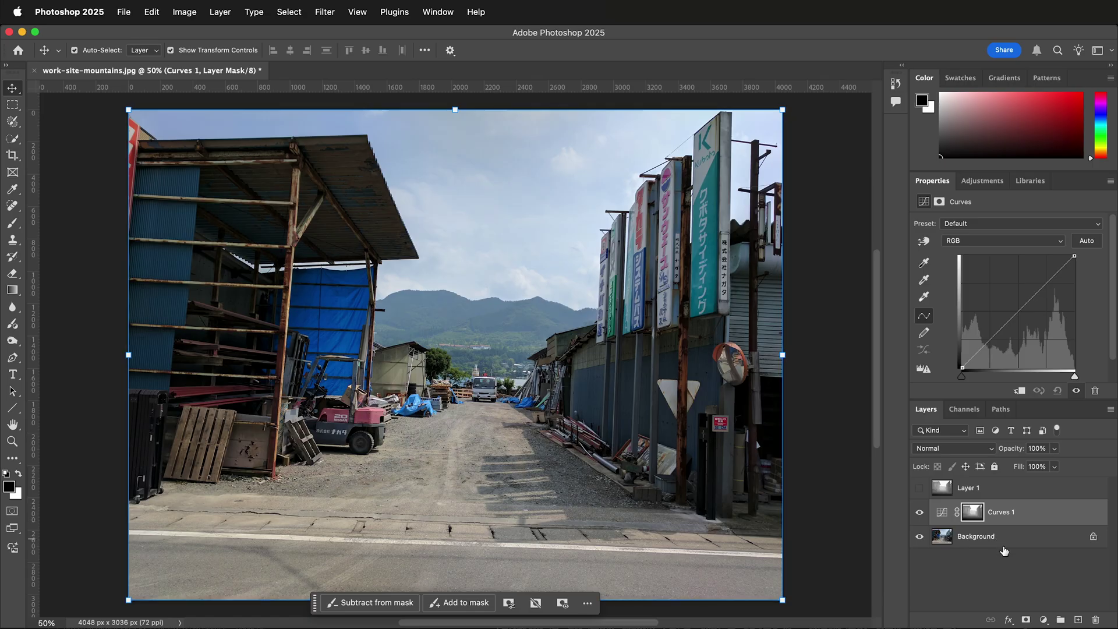
{"action": "double_click", "coordinate": [1000, 512]}
{"action": "type", "text": "Far Depth"}
{"action": "key", "text": "Return"}
- Duplicate the Far Depth layer as Close Depth
{"action": "right_click", "coordinate": [1055, 518]}
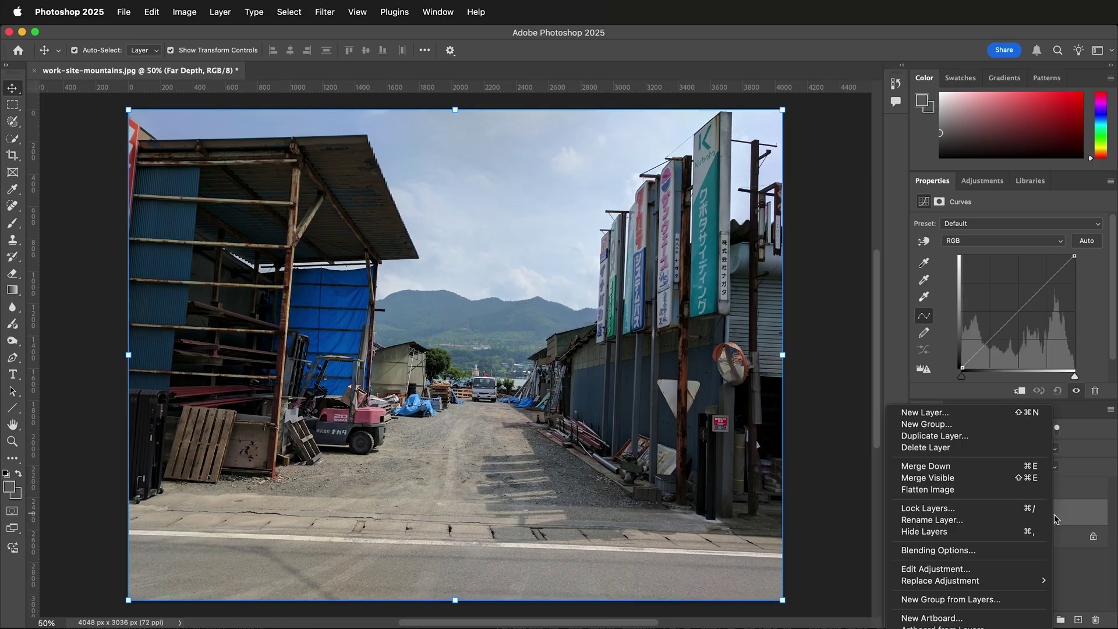
{"action": "left_click", "coordinate": [976, 434]}
{"action": "type", "text": "Close Depth"}
{"action": "key", "text": "Return"}
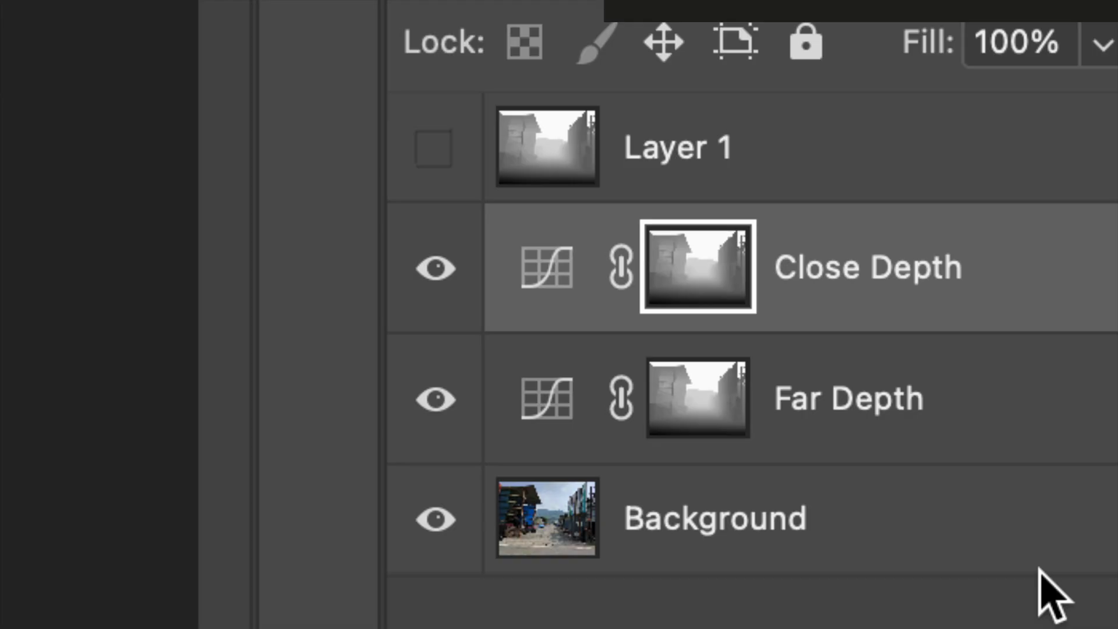
- Invert the Close Depth mask so it is light in the foreground, opposite to Far Depth
{"action": "left_click", "coordinate": [709, 282]}
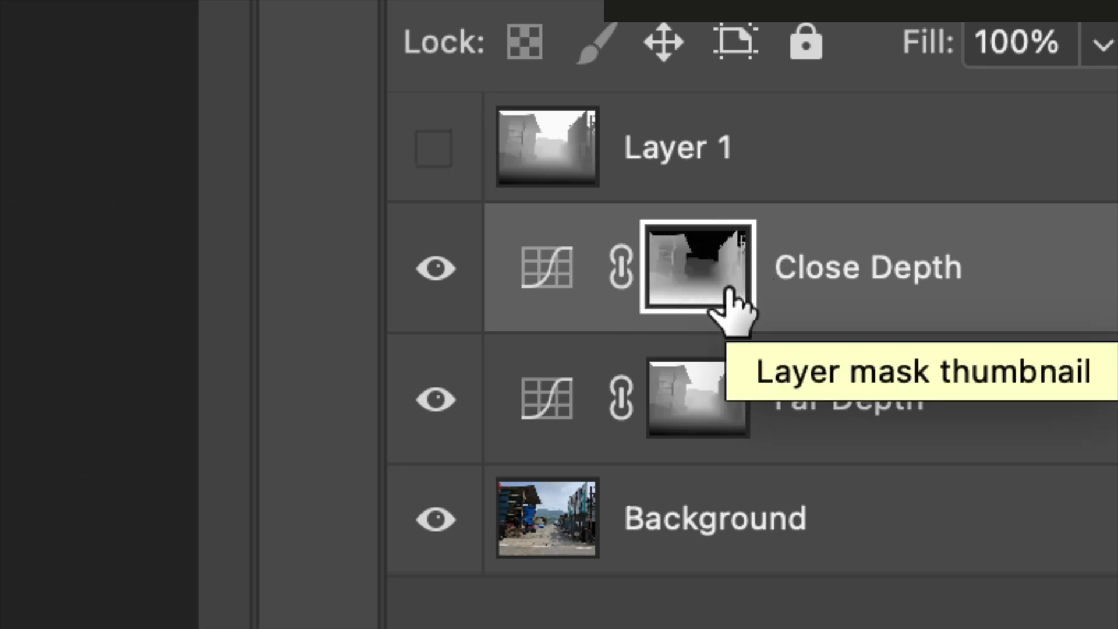
{"action": "left_click", "coordinate": [711, 392]}
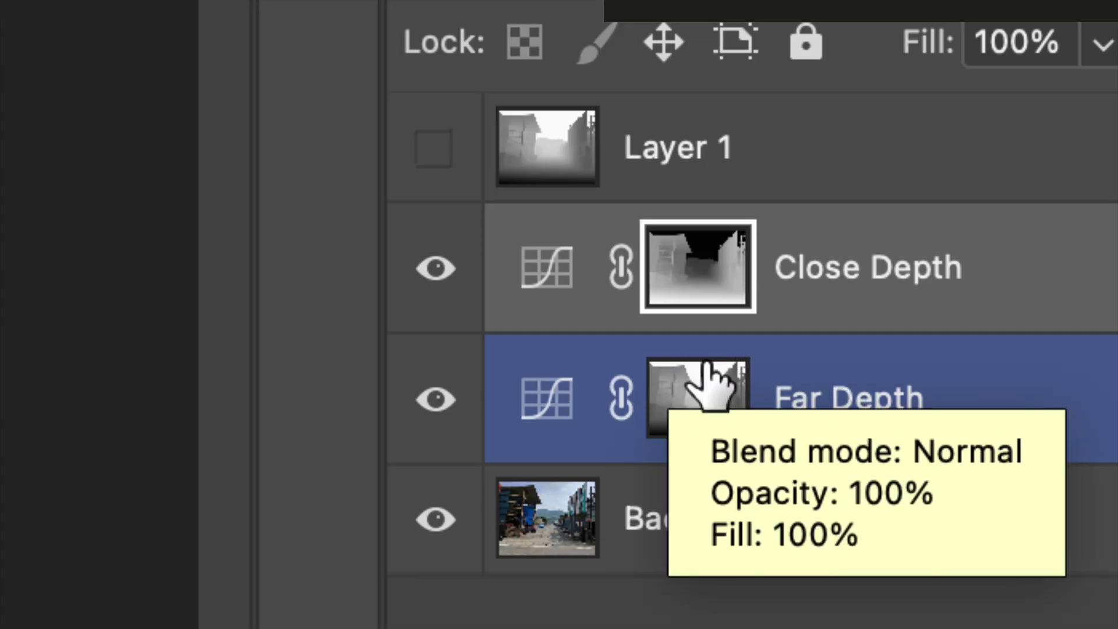
{"action": "left_click", "coordinate": [798, 281]}
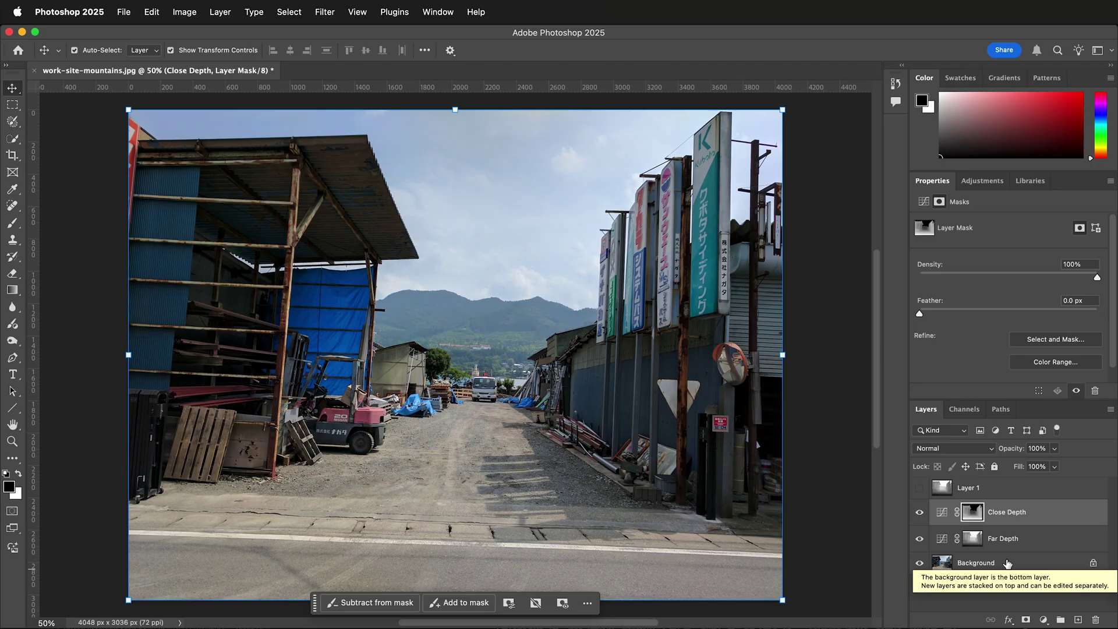
- Raise the Far Depth curve's black point, pull in its white point and lift the midtones
{"action": "left_click", "coordinate": [914, 399]}
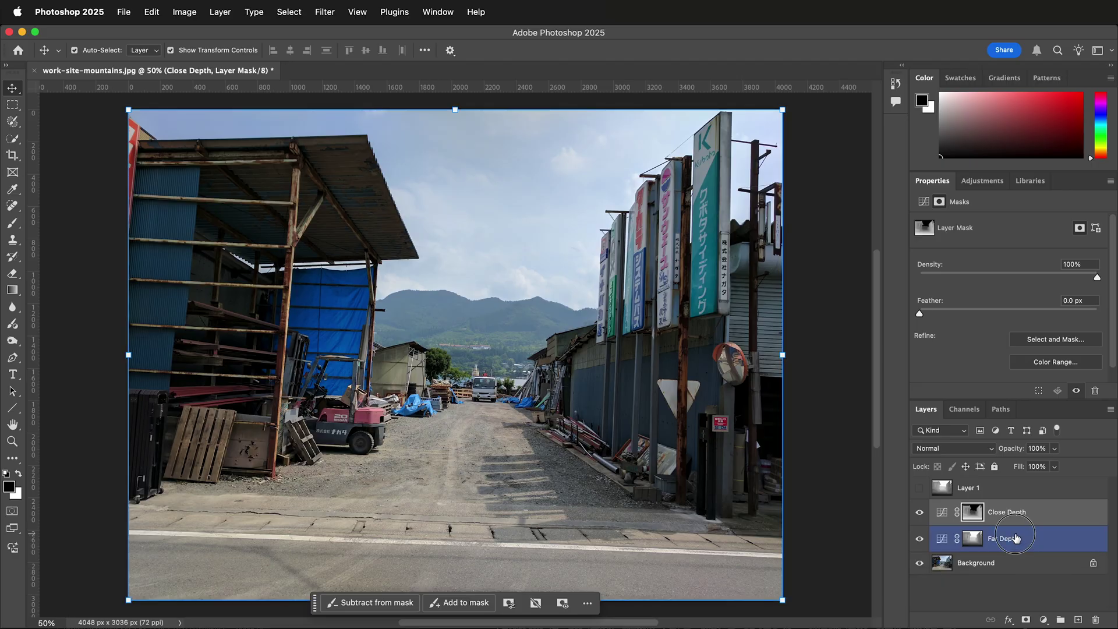
{"action": "left_click", "coordinate": [941, 538]}
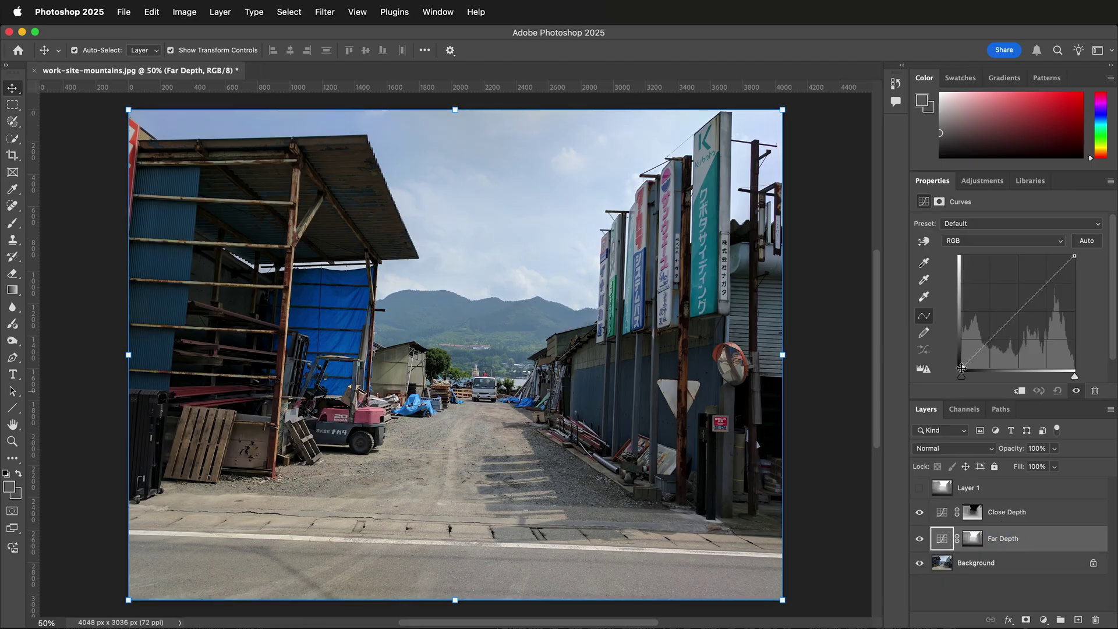
{"action": "left_click_drag", "start_coordinate": [962, 368], "coordinate": [961, 335]}
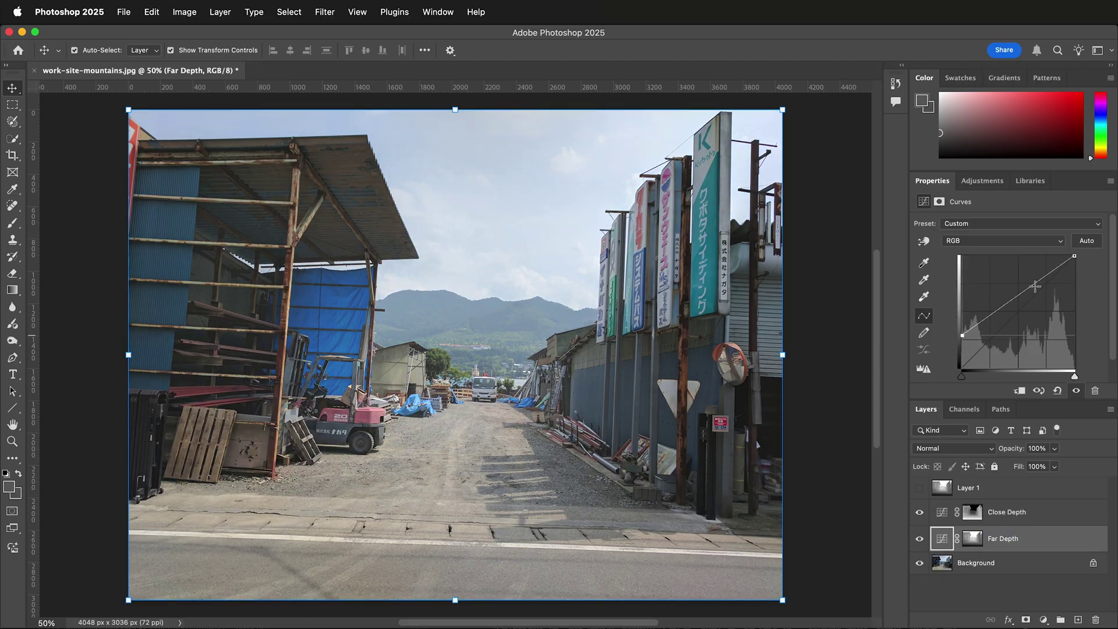
{"action": "left_click_drag", "start_coordinate": [1075, 257], "coordinate": [1037, 256]}
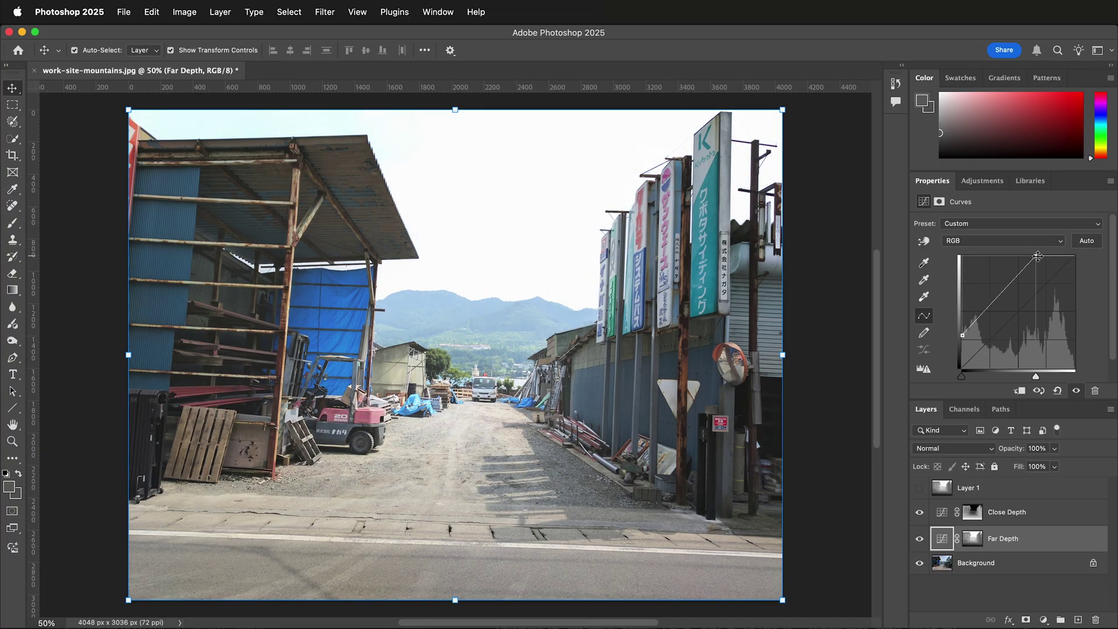
{"action": "left_click_drag", "start_coordinate": [996, 298], "coordinate": [990, 291]}
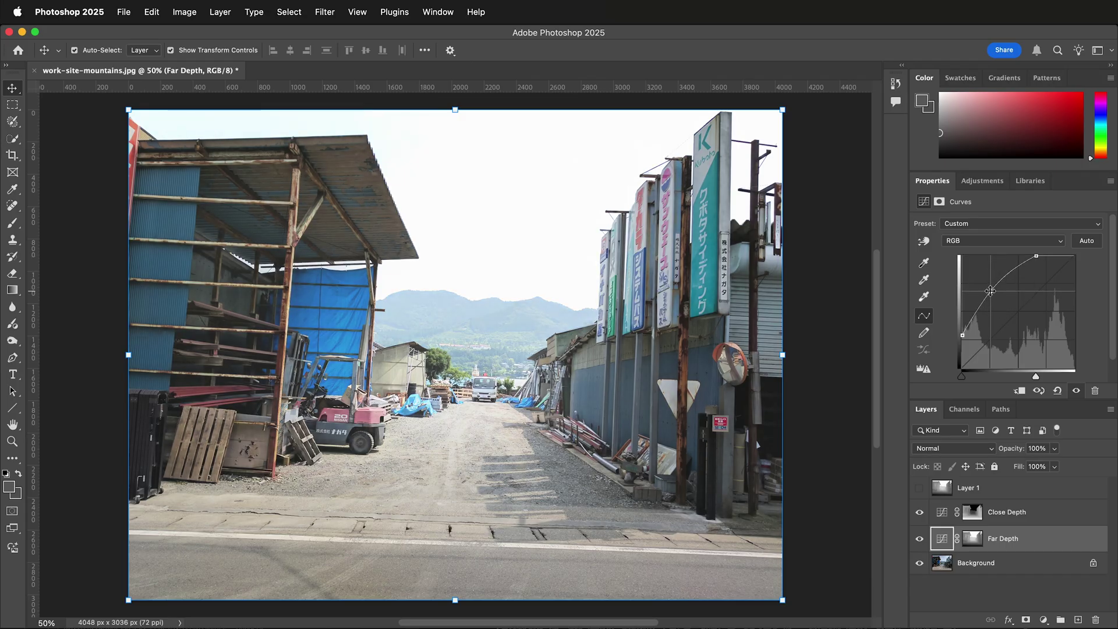
- Give Close Depth an S-curve with darker shadows and brighter highlights, then toggle it to compare
{"action": "left_click", "coordinate": [1030, 514]}
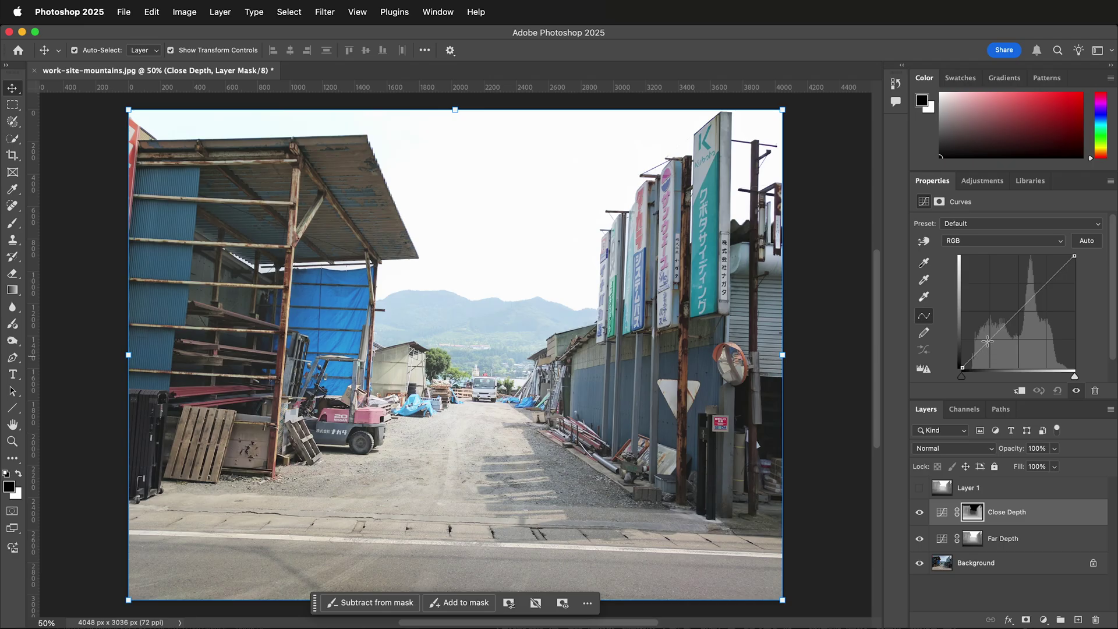
{"action": "left_click_drag", "start_coordinate": [987, 342], "coordinate": [992, 347]}
{"action": "left_click", "coordinate": [1036, 304]}
{"action": "left_click_drag", "start_coordinate": [1036, 304], "coordinate": [1032, 292]}
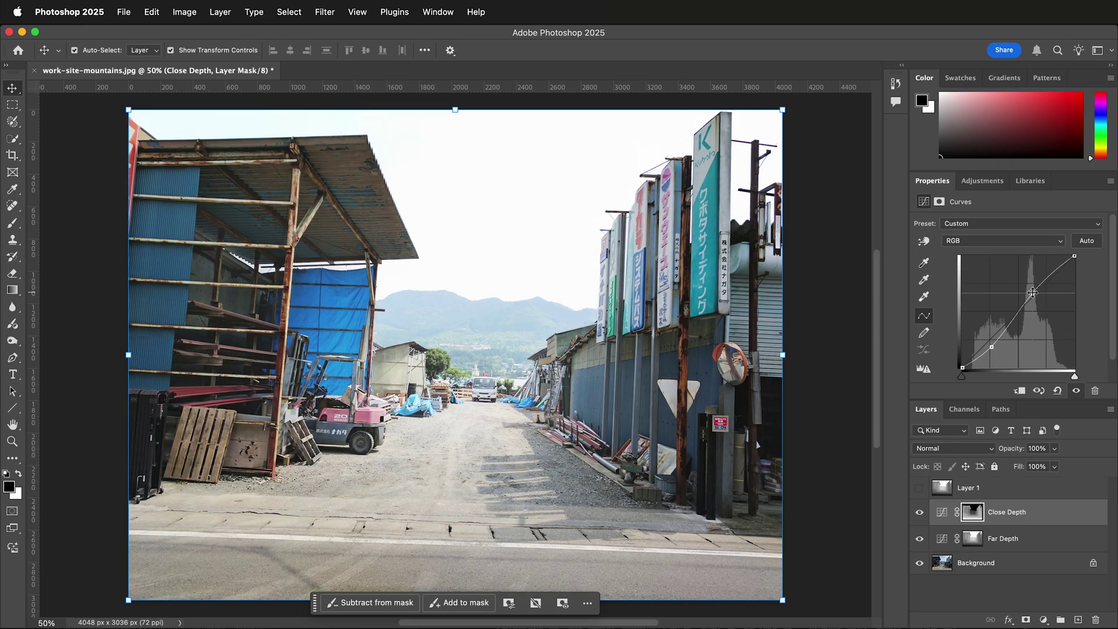
{"action": "left_click", "coordinate": [920, 562], "text": "alt"}
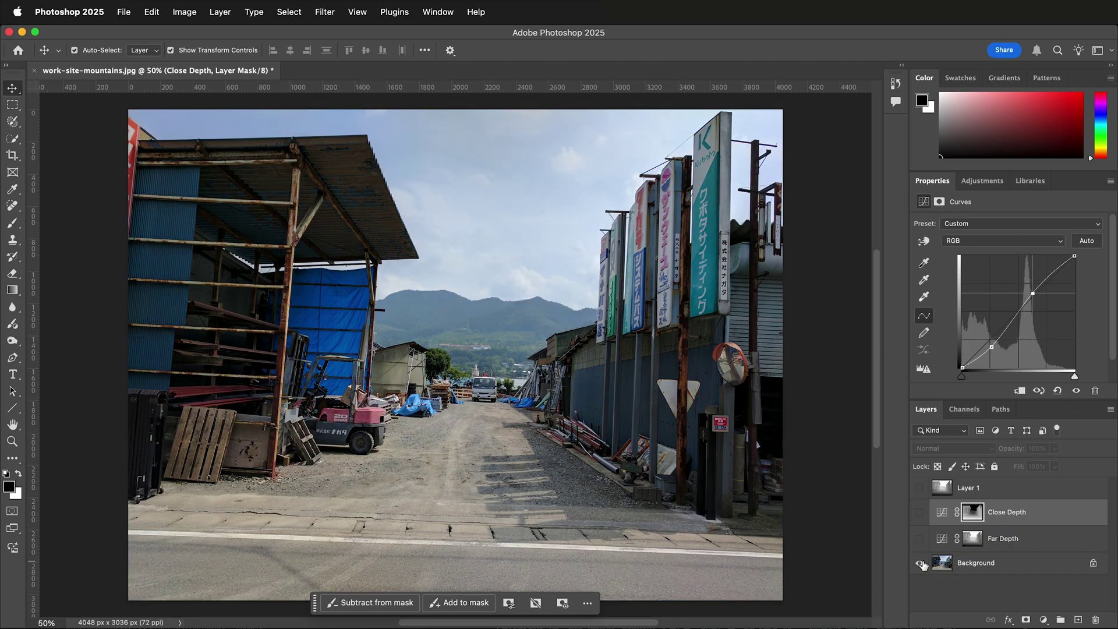
{"action": "left_click", "coordinate": [920, 562], "text": "alt"}
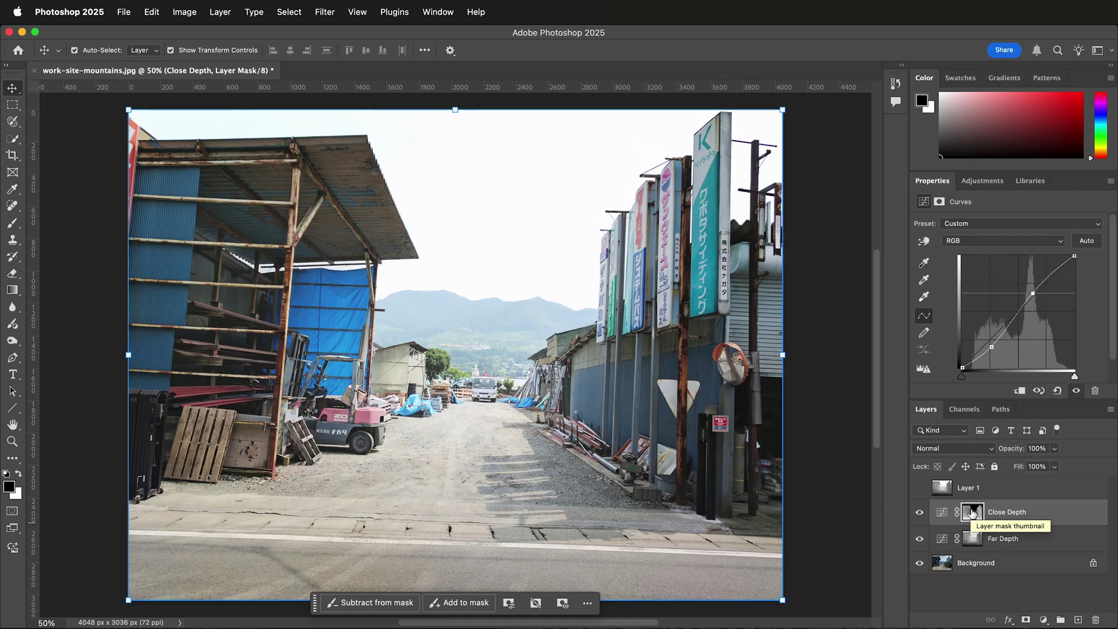
- Load the Far Depth mask as a selection with no layers selected
{"action": "left_click", "coordinate": [980, 598]}
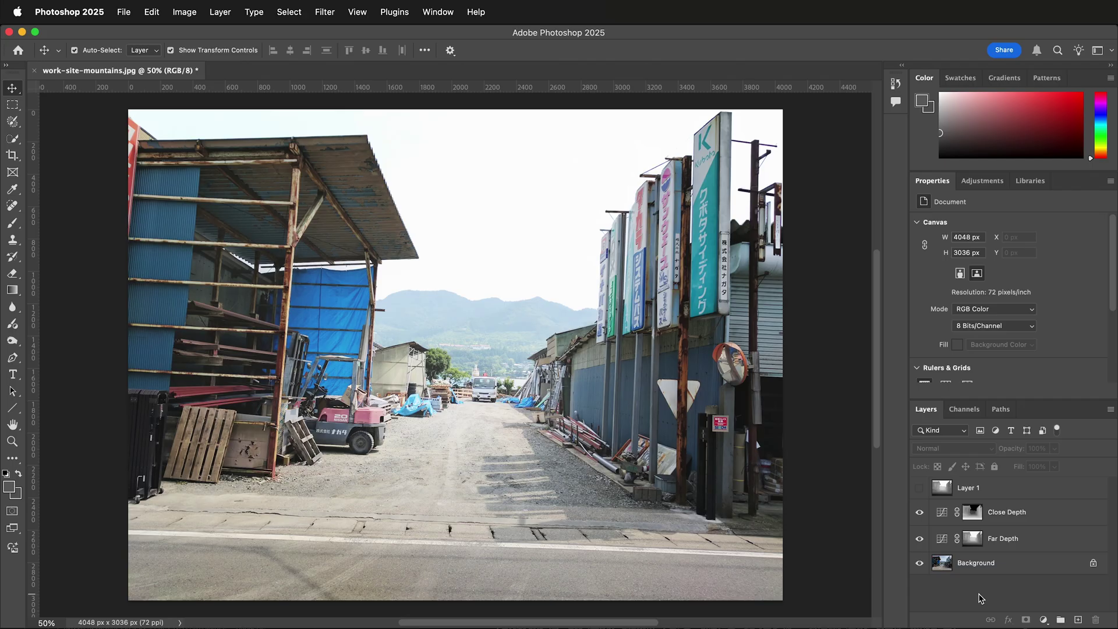
{"action": "left_click", "coordinate": [973, 538], "text": "super"}
{"action": "key", "text": "alt+bracketright"}
{"action": "key", "text": "alt+bracketleft"}
{"action": "key", "text": "alt+bracketright"}
{"action": "key", "text": "alt+bracketleft"}
{"action": "key", "text": "alt+bracketright"}
{"action": "key", "text": "alt+bracketleft"}
{"action": "left_click", "coordinate": [979, 598]}
- Add a Hue/Saturation layer named Far Hue with Saturation at -32
{"action": "left_click", "coordinate": [1043, 620]}
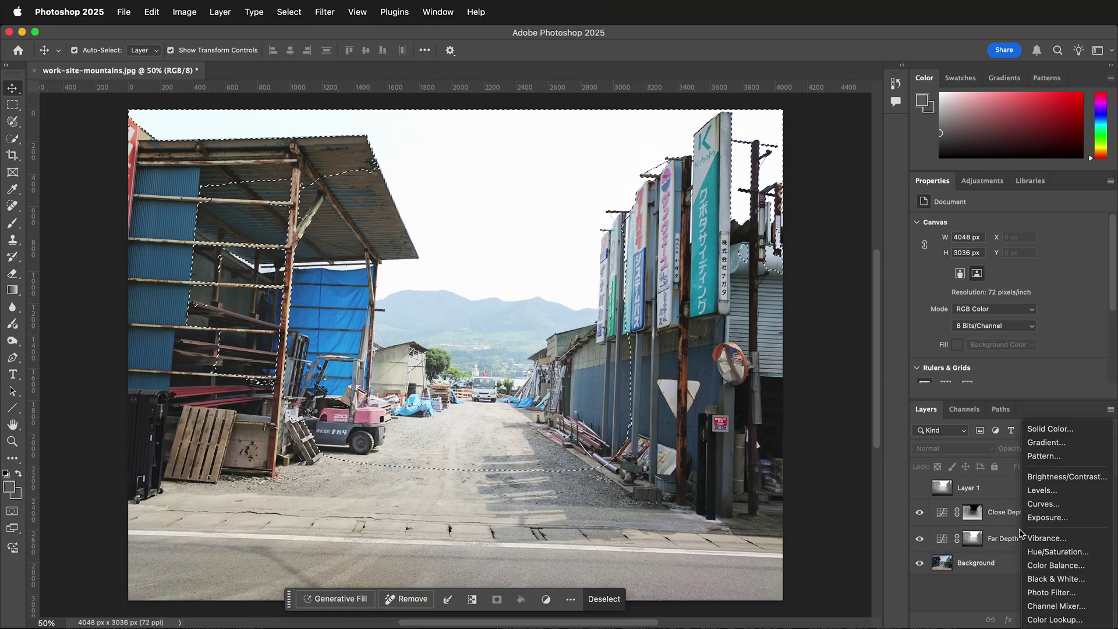
{"action": "left_click", "coordinate": [1057, 550]}
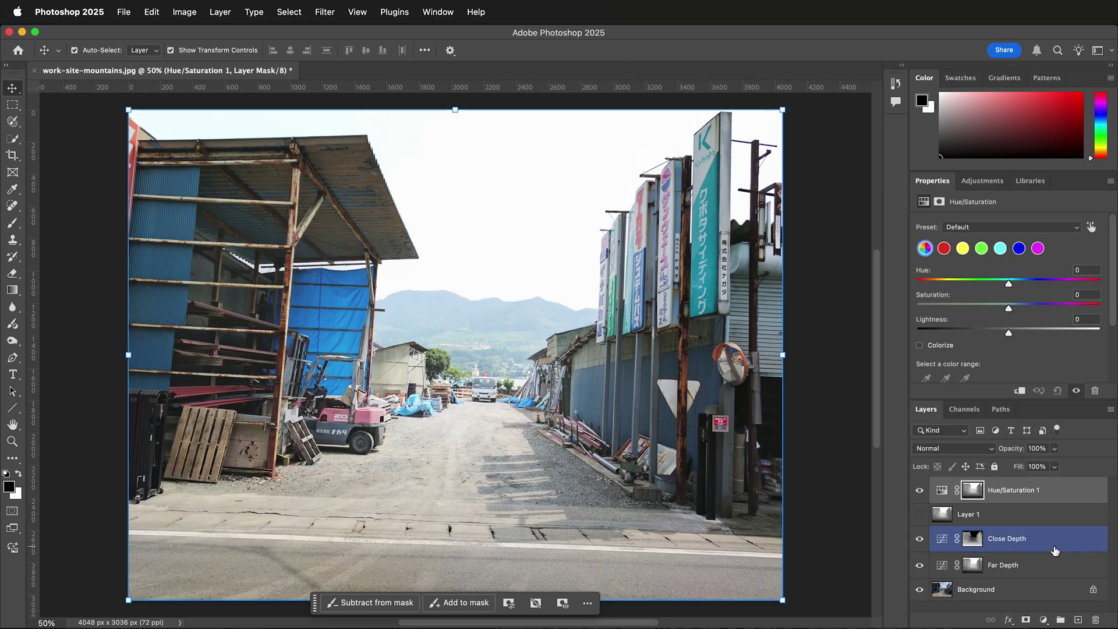
{"action": "double_click", "coordinate": [1002, 491]}
{"action": "type", "text": "Far Hue"}
{"action": "key", "text": "Return"}
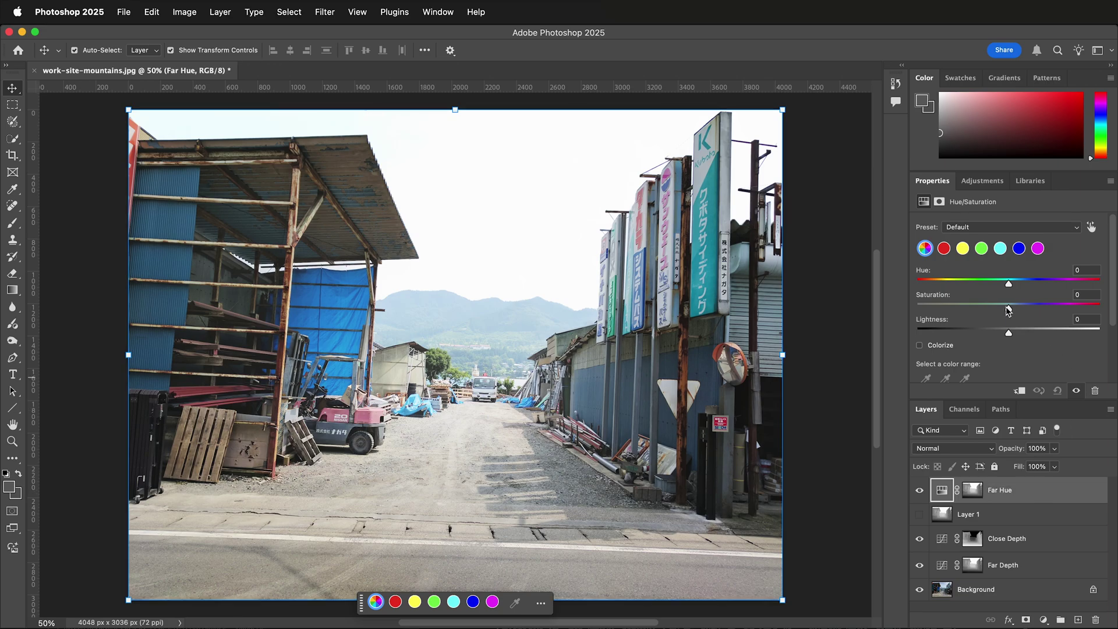
{"action": "left_click_drag", "start_coordinate": [1008, 309], "coordinate": [980, 310]}
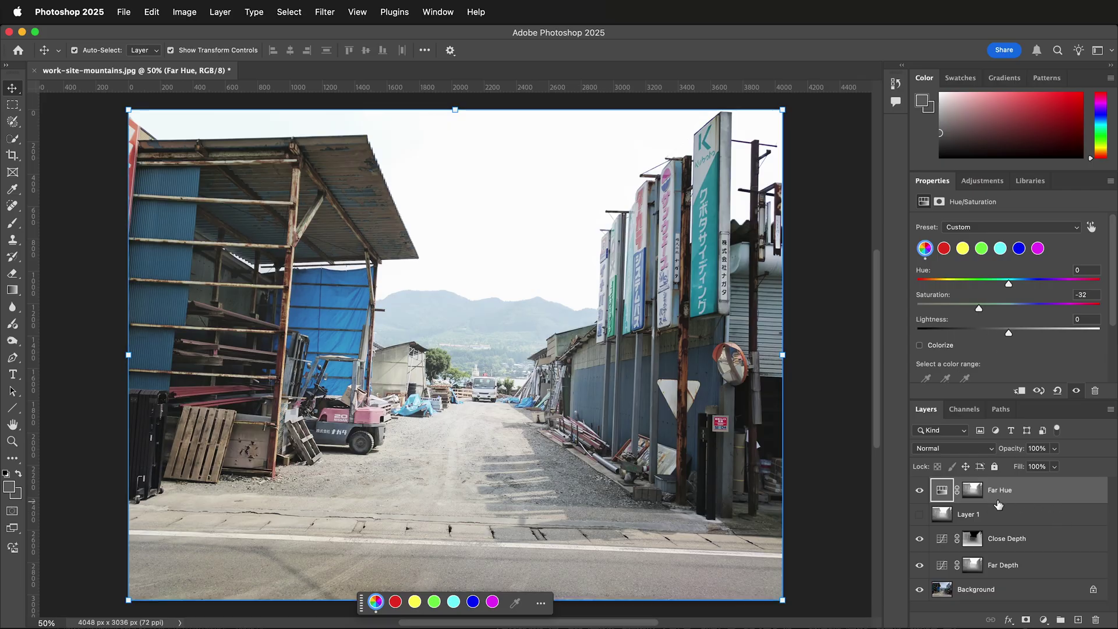
{"action": "right_click", "coordinate": [1015, 494]}
- Duplicate Far Hue as Close Hue, invert its mask, and raise Saturation to +63
{"action": "left_click", "coordinate": [938, 455]}
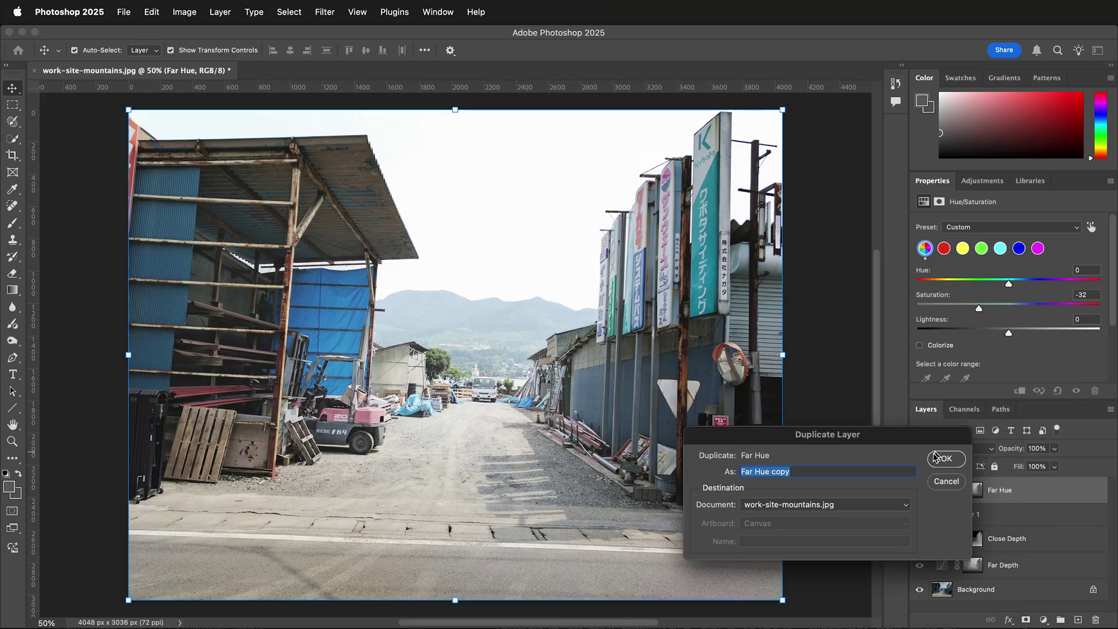
{"action": "type", "text": "Close Hue"}
{"action": "key", "text": "Return"}
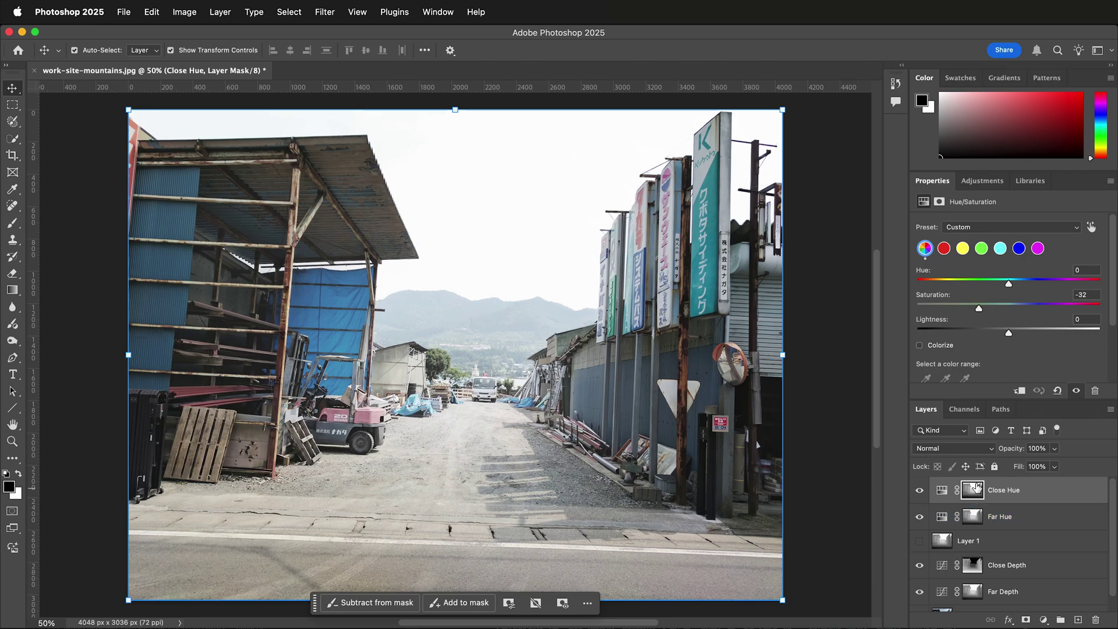
{"action": "key", "text": "super+i"}
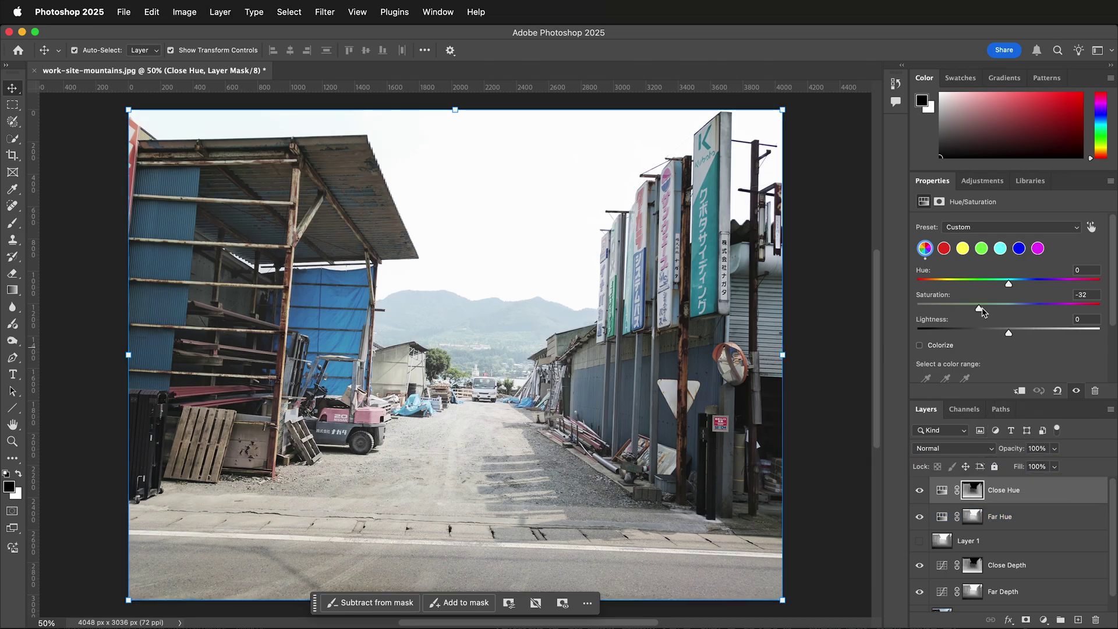
{"action": "left_click_drag", "start_coordinate": [981, 312], "coordinate": [1066, 313]}
- Show only the Background layer for comparison, then make all layers visible again
{"action": "scroll", "coordinate": [1013, 553], "scroll_direction": "down", "scroll_amount": 2}
{"action": "left_click", "coordinate": [919, 601], "text": "alt"}
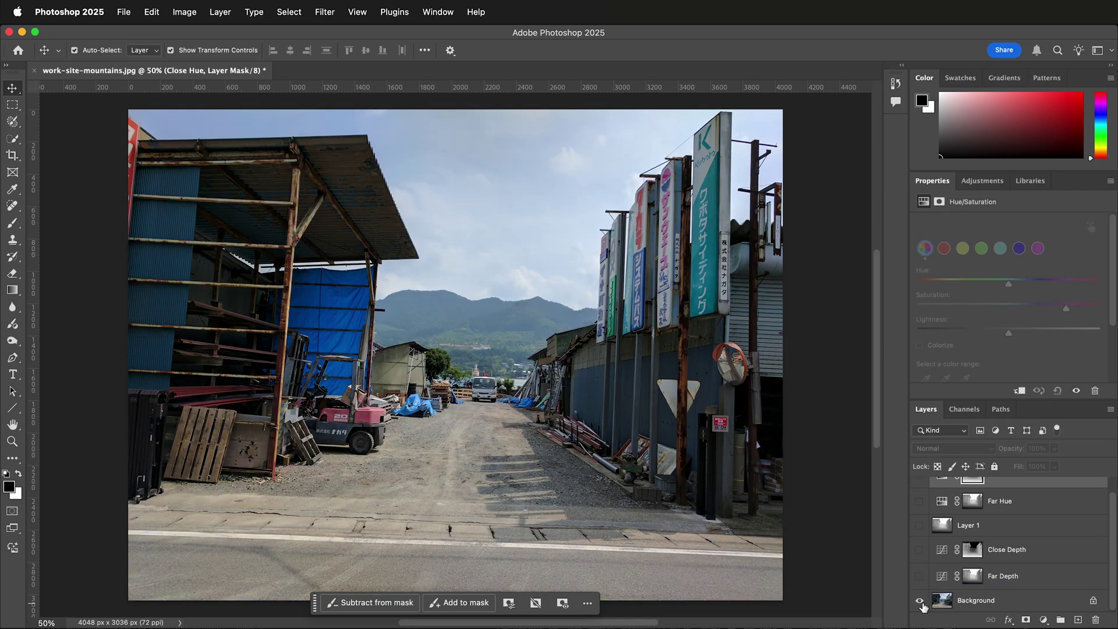
{"action": "left_click", "coordinate": [919, 602], "text": "alt"}
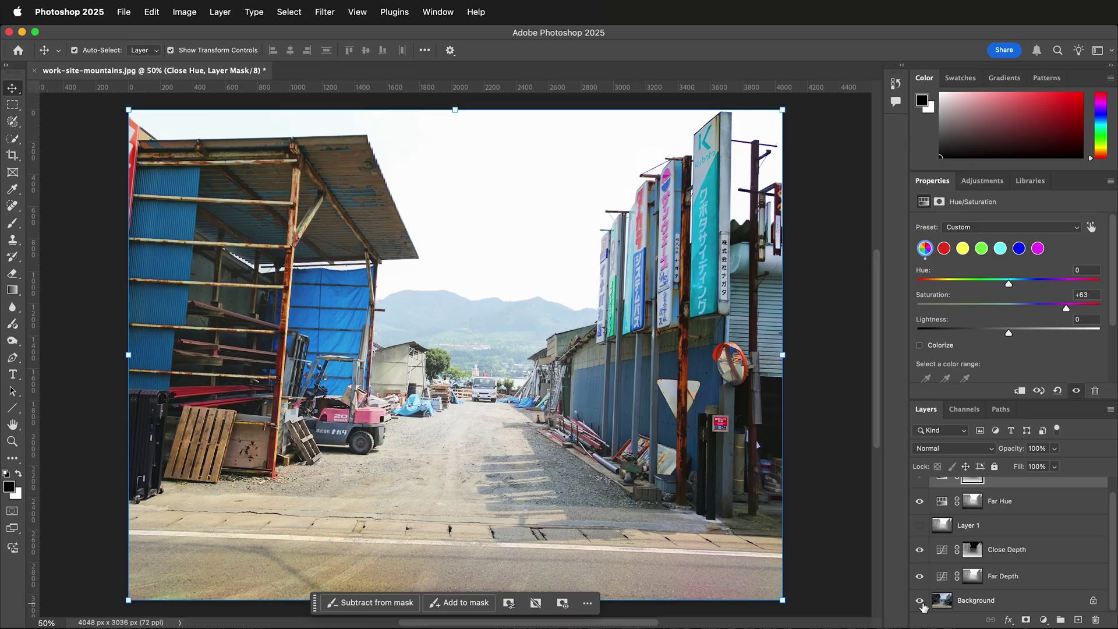